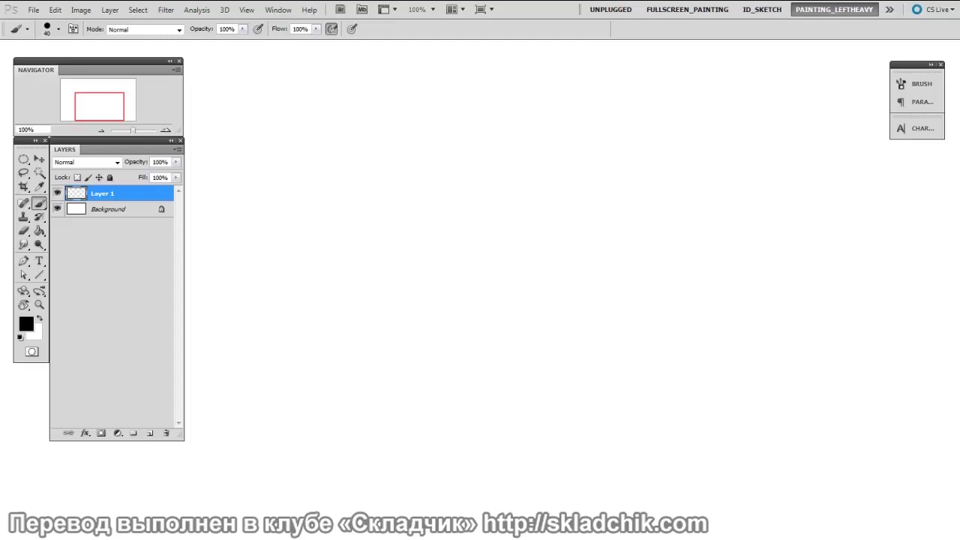
# - Add a new layer and paint a wavy black stroke across the canvas with a 30 px brush
pyautogui.hotkey('ctrl', 'shift', 'alt', 'n')
pyautogui.press('[')
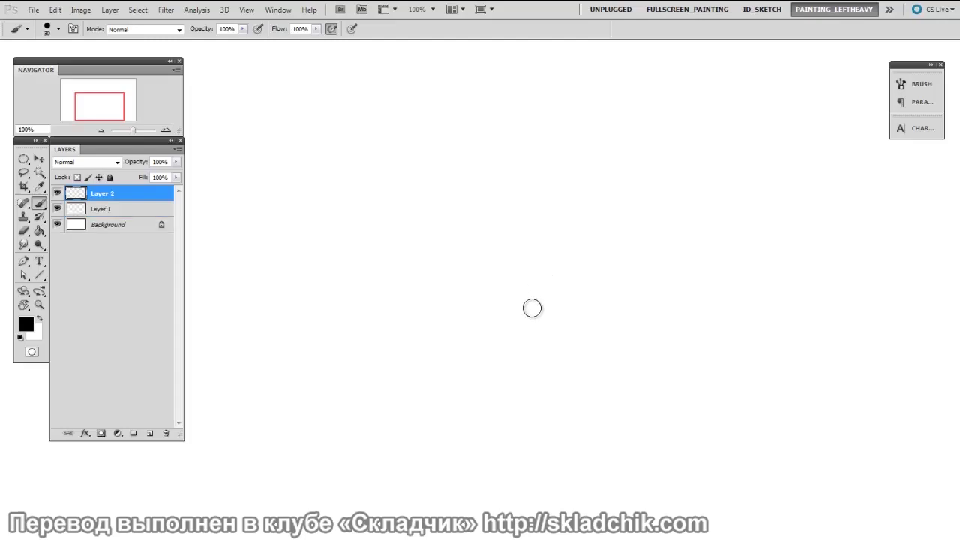
pyautogui.moveTo(332, 133)
pyautogui.mouseDown()
pyautogui.moveTo(452, 146)
pyautogui.moveTo(704, 222)
pyautogui.mouseUp()
pyautogui.moveTo(714, 262); pyautogui.dragTo(746, 279)
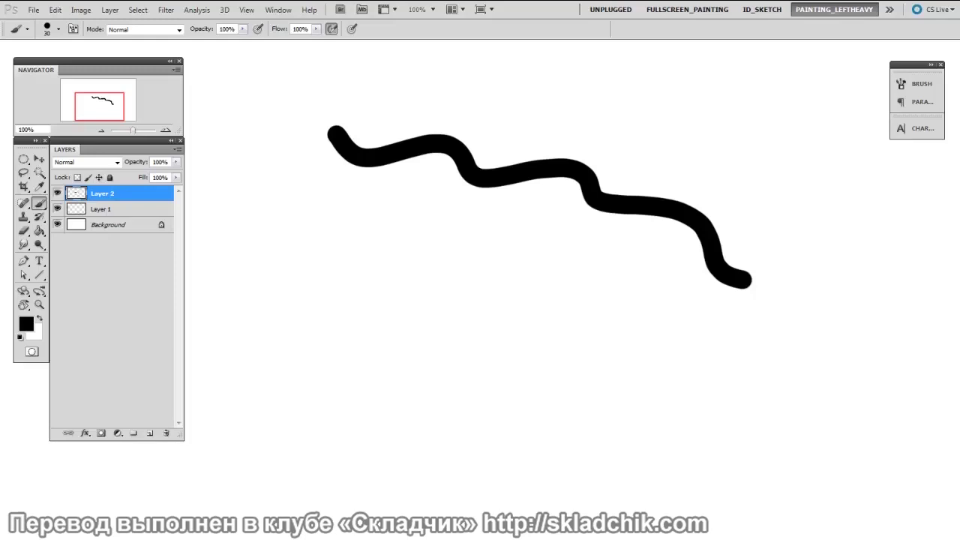
# - Enable Transfer for the brush and paint a black stroke at 45 px that builds from faint to solid
pyautogui.click(278, 9)
pyautogui.click(315, 111)
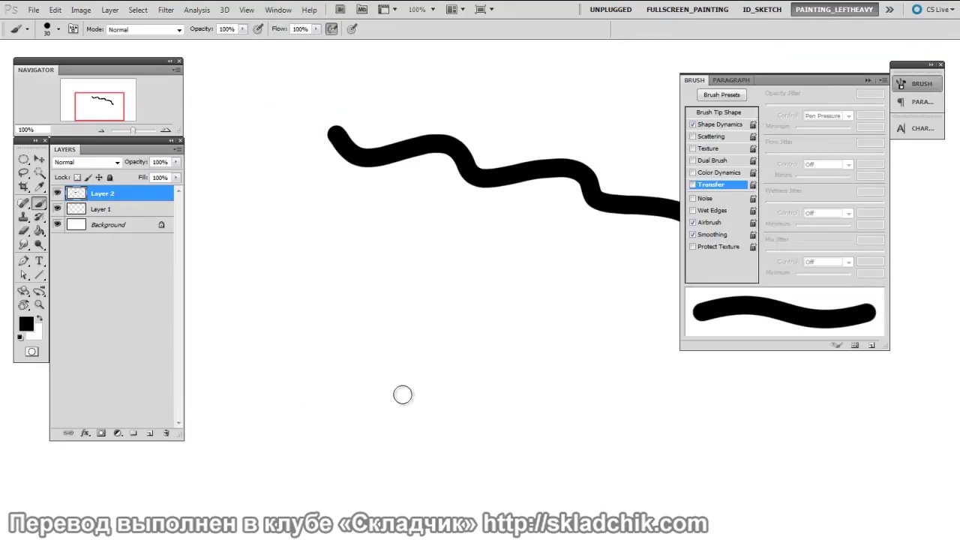
pyautogui.click(692, 185)
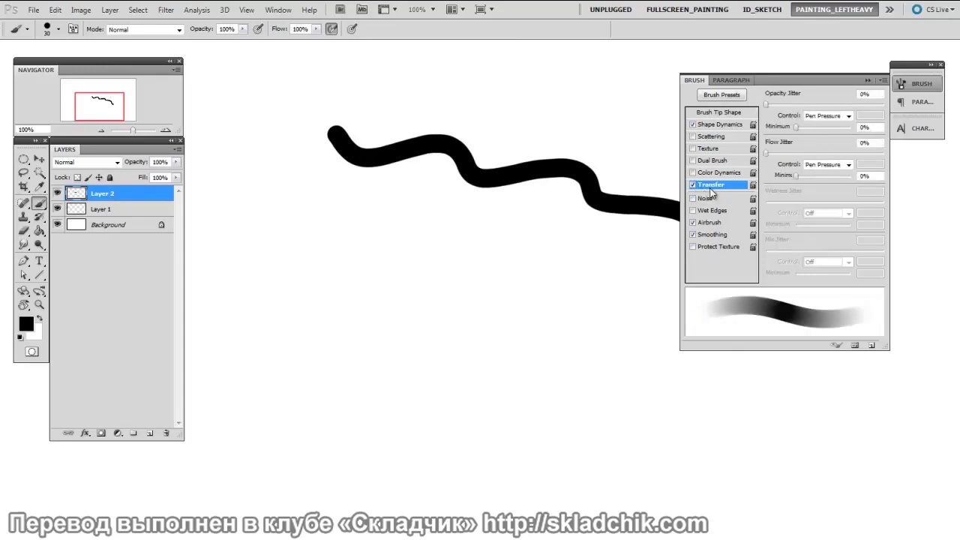
pyautogui.moveTo(236, 233)
pyautogui.mouseDown()
pyautogui.moveTo(420, 257)
pyautogui.moveTo(617, 355)
pyautogui.mouseUp()
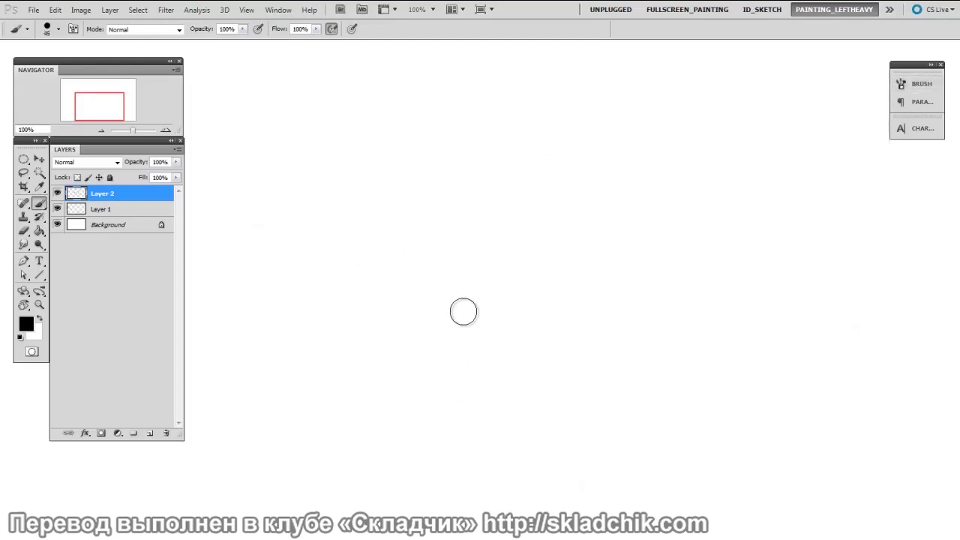
pyautogui.moveTo(255, 137); pyautogui.dragTo(763, 297)
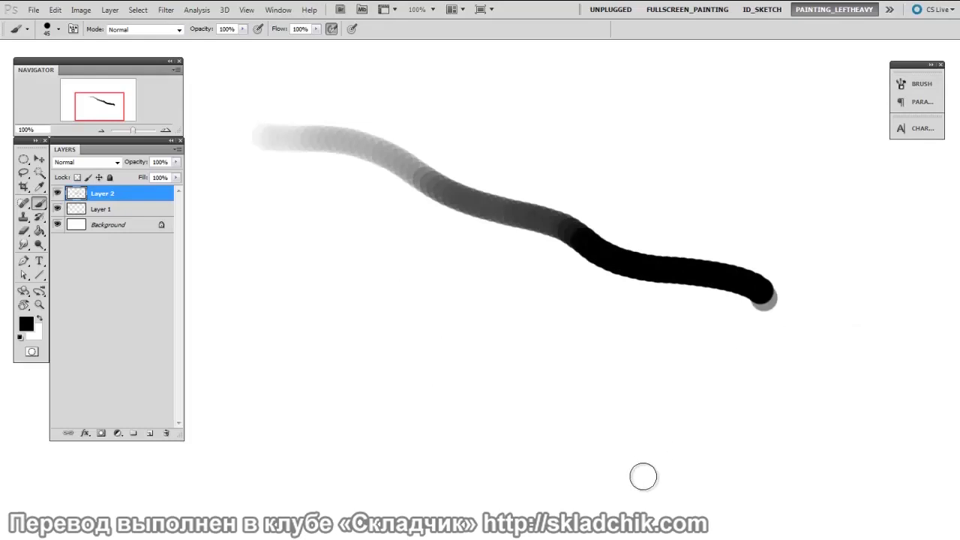
# - Examine the faded stroke at 200% for visible overlapping brush dabs, and return to 100%
pyautogui.moveTo(532, 279); pyautogui.dragTo(546, 285)
pyautogui.hotkey('ctrl', '+')
pyautogui.moveTo(551, 244); pyautogui.dragTo(641, 313)
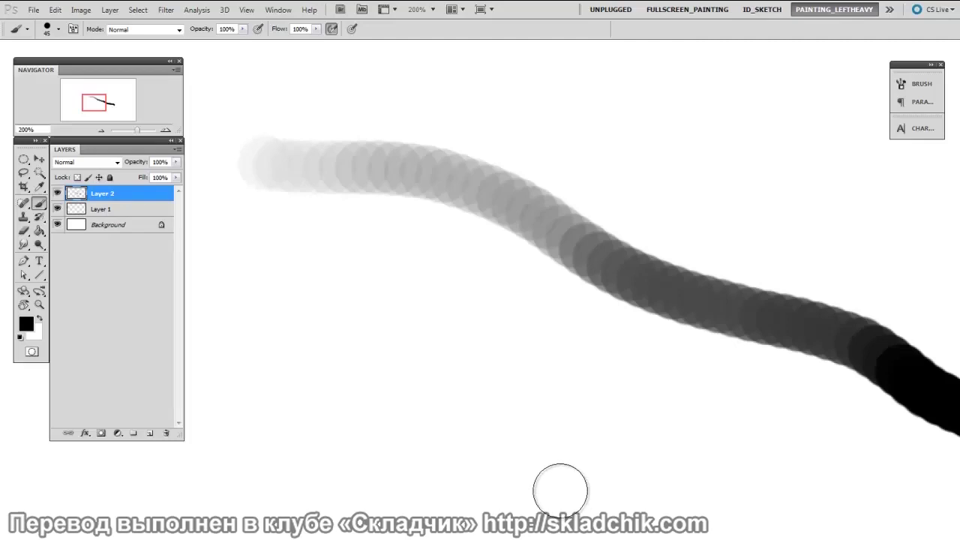
pyautogui.hotkey('ctrl', 'z')
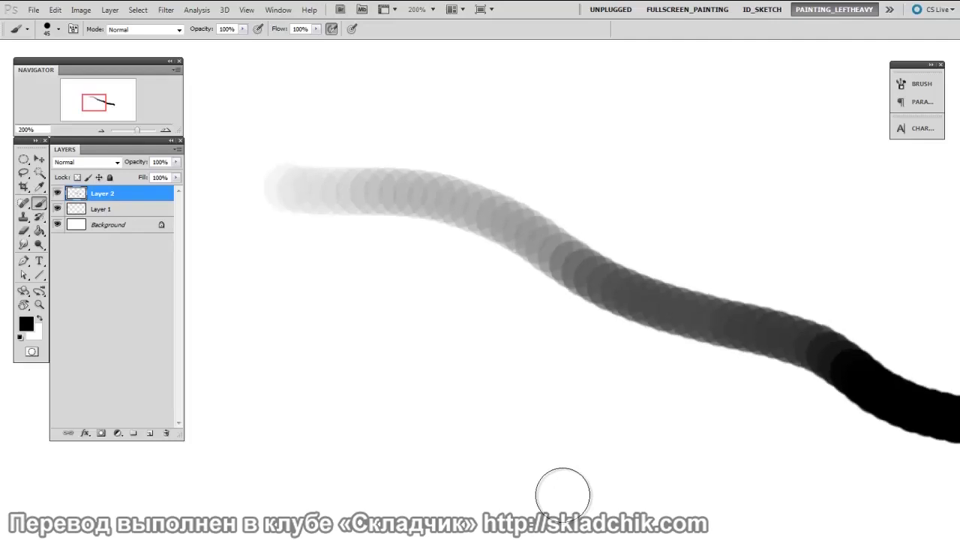
pyautogui.hotkey('ctrl', '-')
pyautogui.moveTo(635, 396)
pyautogui.mouseDown()
pyautogui.moveTo(574, 268)
pyautogui.moveTo(567, 298)
pyautogui.mouseUp()
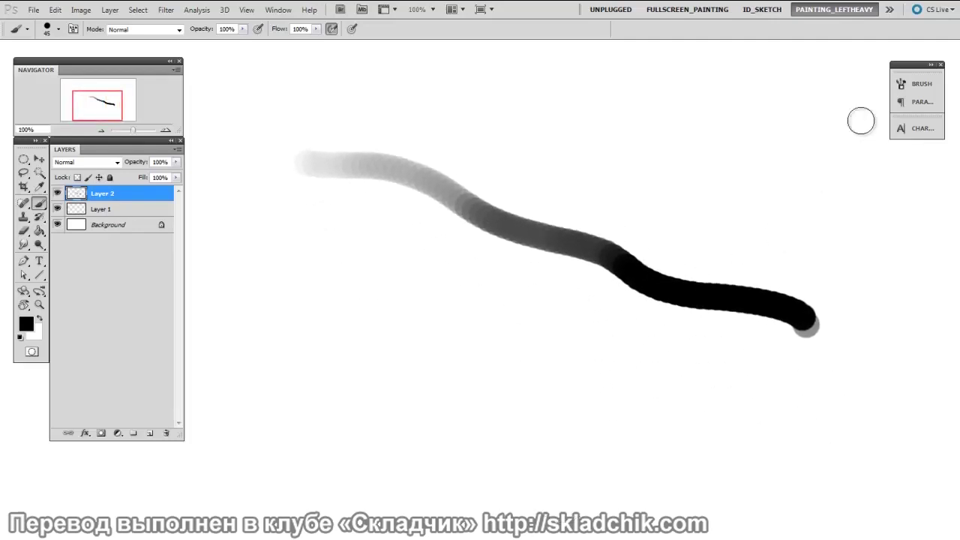
# - Reduce the brush tip spacing to 4% and paint a wavy comparison stroke below the first one
pyautogui.click(901, 85)
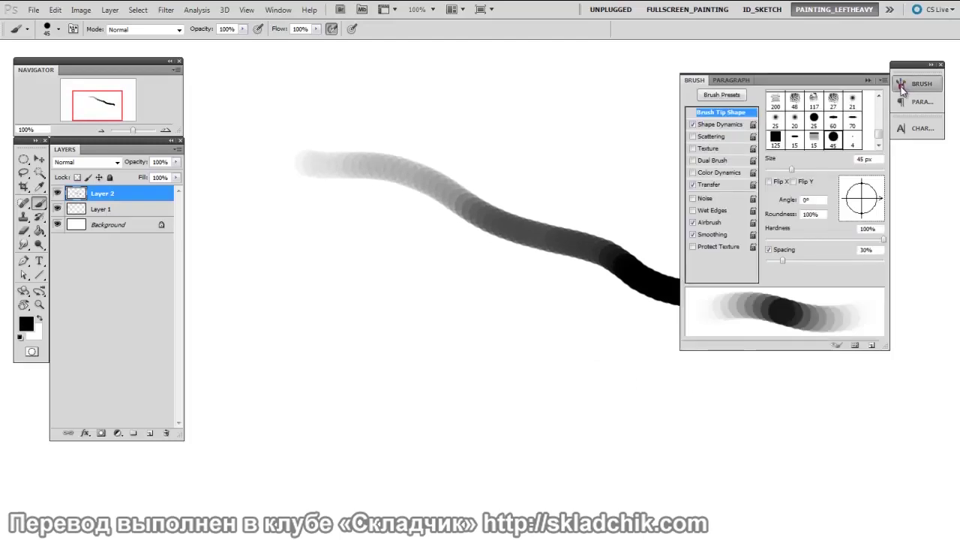
pyautogui.click(726, 124)
pyautogui.click(731, 113)
pyautogui.moveTo(781, 262); pyautogui.dragTo(768, 261)
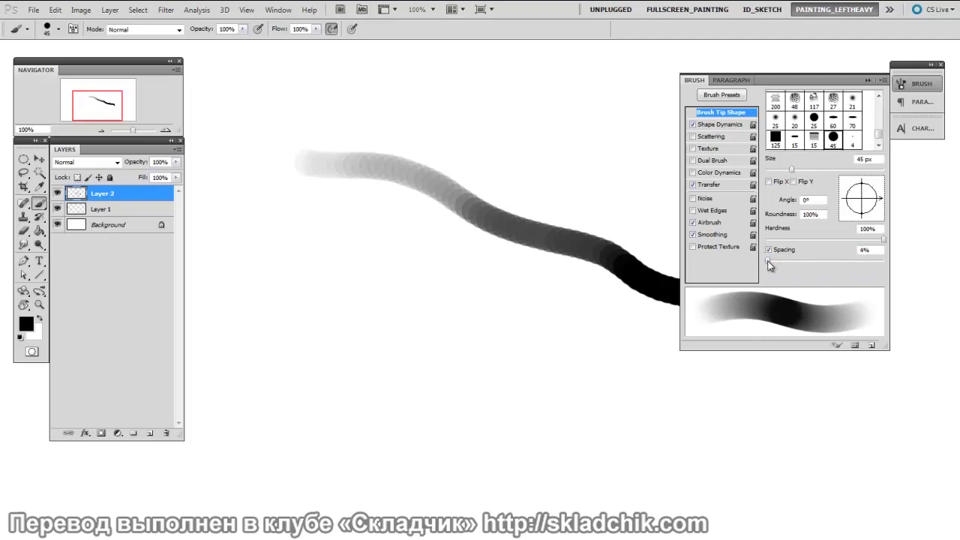
pyautogui.moveTo(375, 322)
pyautogui.mouseDown()
pyautogui.moveTo(385, 307)
pyautogui.moveTo(270, 218)
pyautogui.mouseUp()
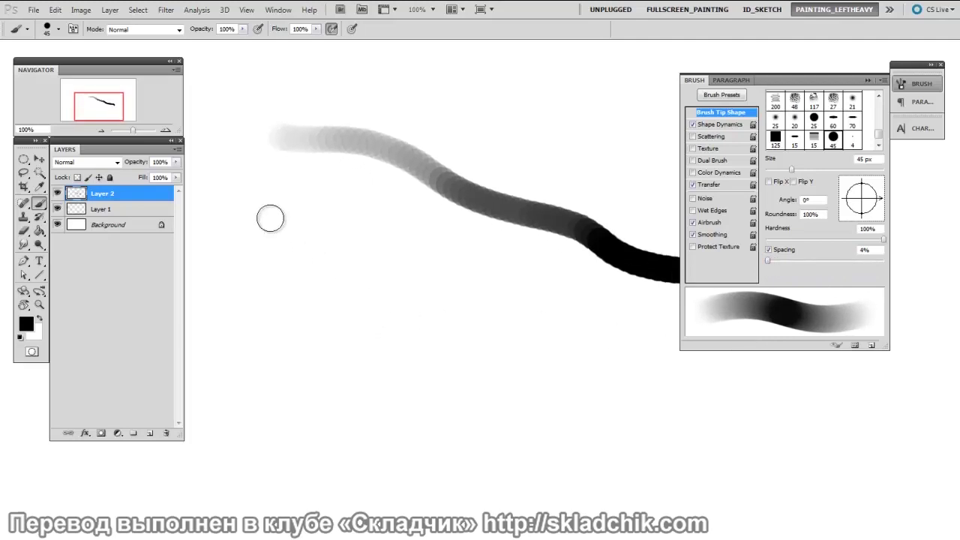
pyautogui.moveTo(248, 187)
pyautogui.mouseDown()
pyautogui.moveTo(422, 255)
pyautogui.moveTo(593, 368)
pyautogui.mouseUp()
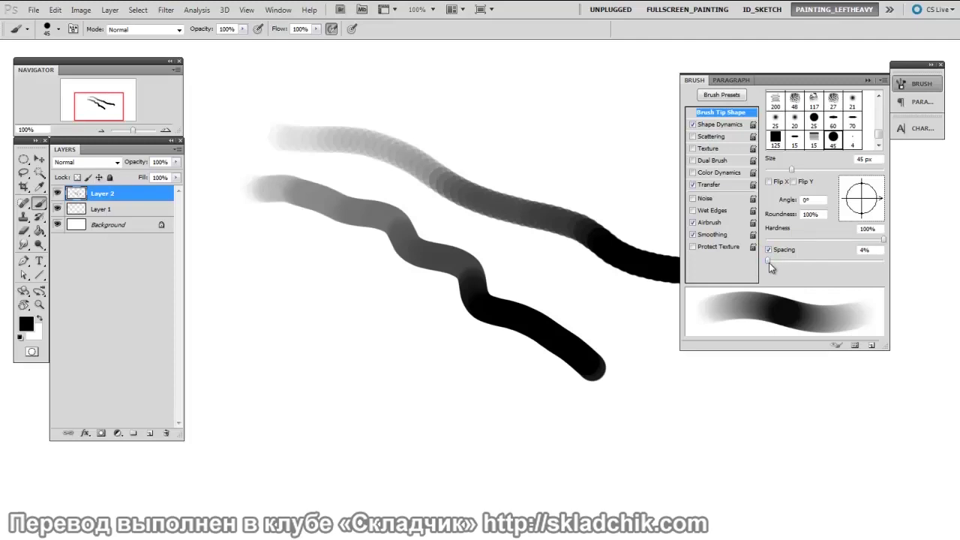
# - Set the brush flow to 5% and paint broad translucent scribbles over the strokes at a 90 px brush size
pyautogui.moveTo(768, 262); pyautogui.dragTo(778, 267)
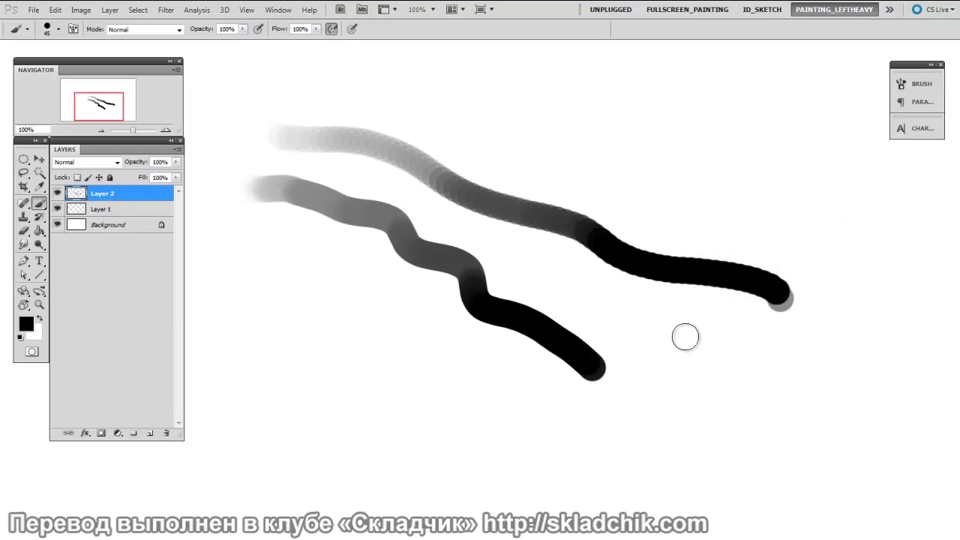
pyautogui.moveTo(315, 28)
pyautogui.mouseDown()
pyautogui.moveTo(313, 41)
pyautogui.moveTo(274, 42)
pyautogui.mouseUp()
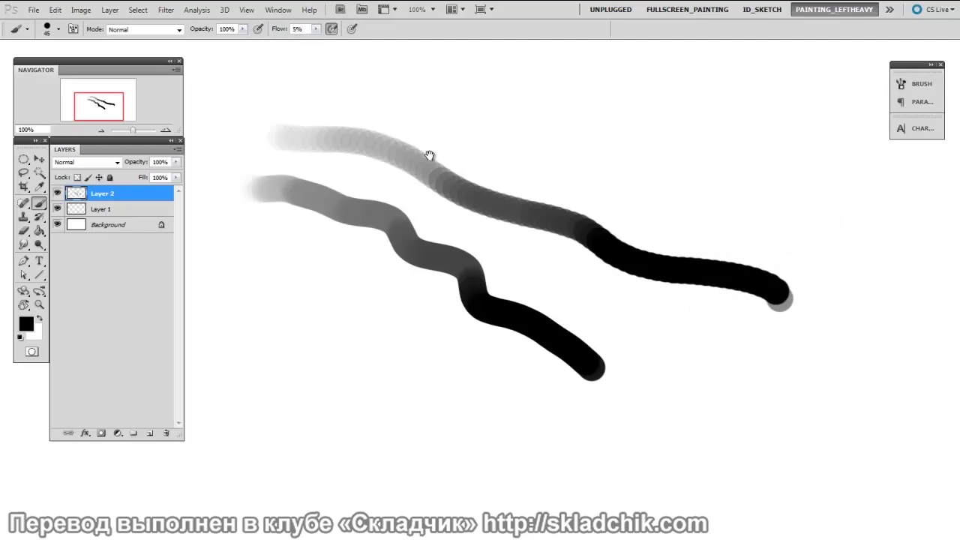
pyautogui.moveTo(379, 87)
pyautogui.mouseDown()
pyautogui.moveTo(653, 150)
pyautogui.moveTo(622, 253)
pyautogui.moveTo(353, 306)
pyautogui.moveTo(274, 338)
pyautogui.moveTo(338, 293)
pyautogui.moveTo(457, 380)
pyautogui.moveTo(579, 364)
pyautogui.moveTo(664, 338)
pyautogui.moveTo(780, 346)
pyautogui.mouseUp()
pyautogui.press(']')
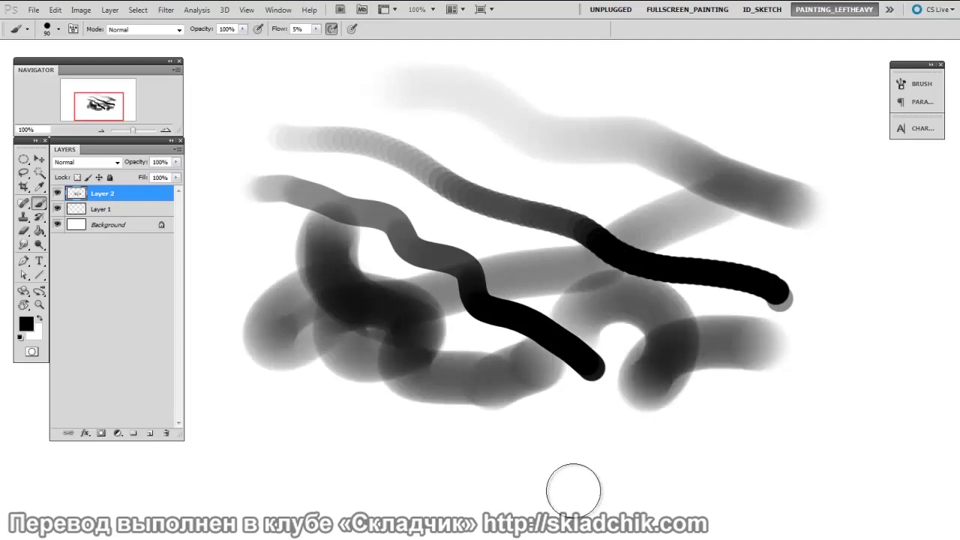
# - Raise the spacing of the 90 px brush tip to about 9%
pyautogui.click(916, 83)
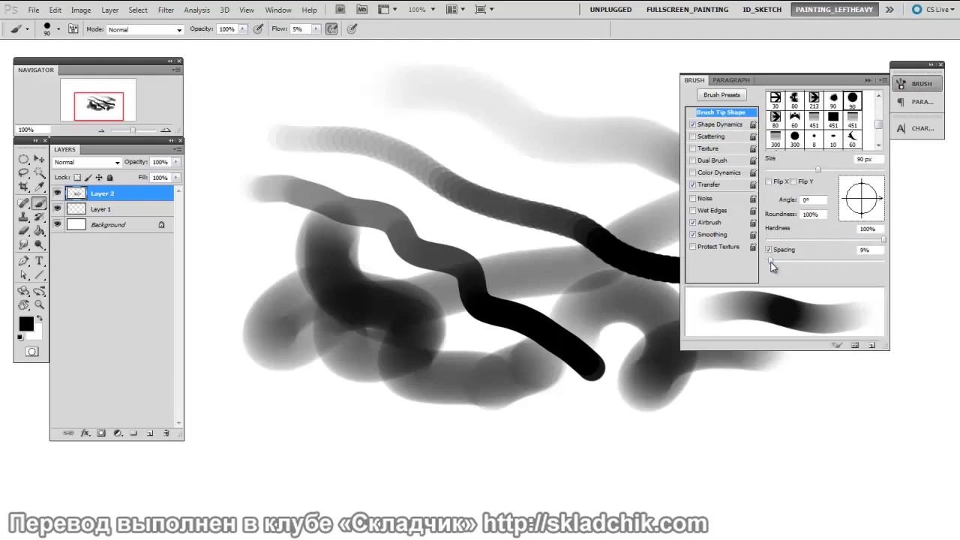
pyautogui.moveTo(768, 261); pyautogui.dragTo(773, 261)
pyautogui.click(916, 83)
pyautogui.scroll(3, 562, 253)
pyautogui.hscroll(5, 562, 253)
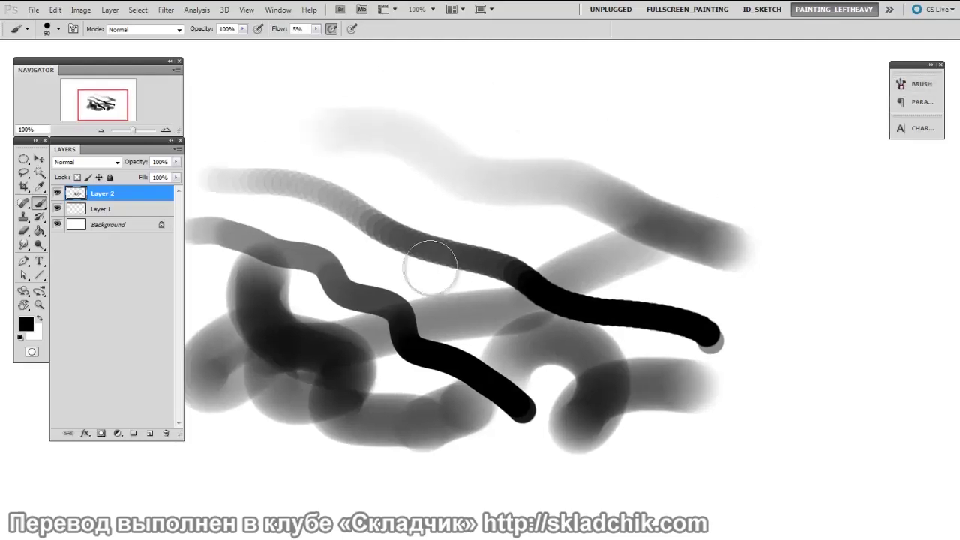
# - Delete the scribbled layer and paint two soft black test strokes at 5% flow
pyautogui.moveTo(110, 196); pyautogui.dragTo(166, 433)
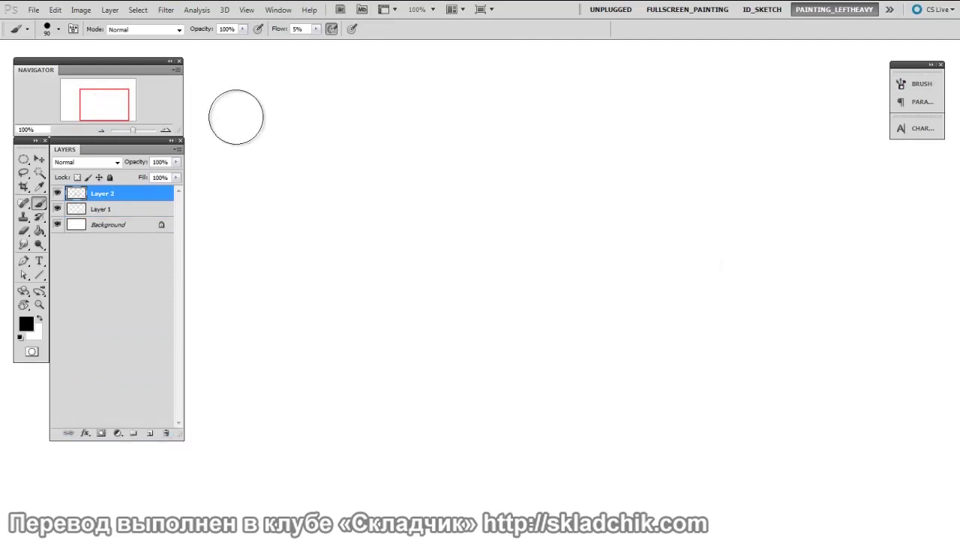
pyautogui.moveTo(278, 131); pyautogui.dragTo(693, 322)
pyautogui.moveTo(567, 135); pyautogui.dragTo(678, 239)
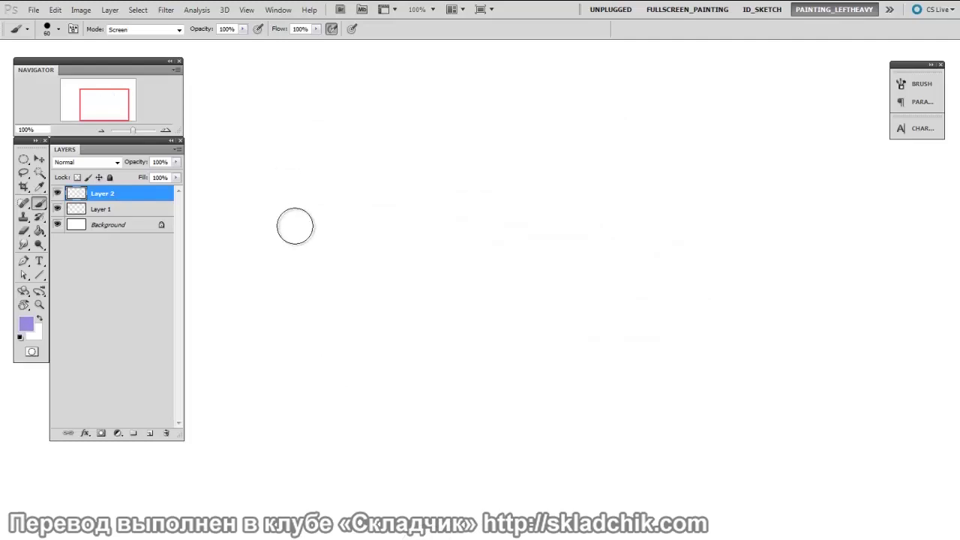
# - Paint four overlapping diagonal light purple strokes with a 60 px Screen-mode brush, and check the foreground color 8f9ce6
pyautogui.moveTo(294, 226)
pyautogui.mouseDown()
pyautogui.moveTo(447, 201)
pyautogui.moveTo(655, 196)
pyautogui.mouseUp()
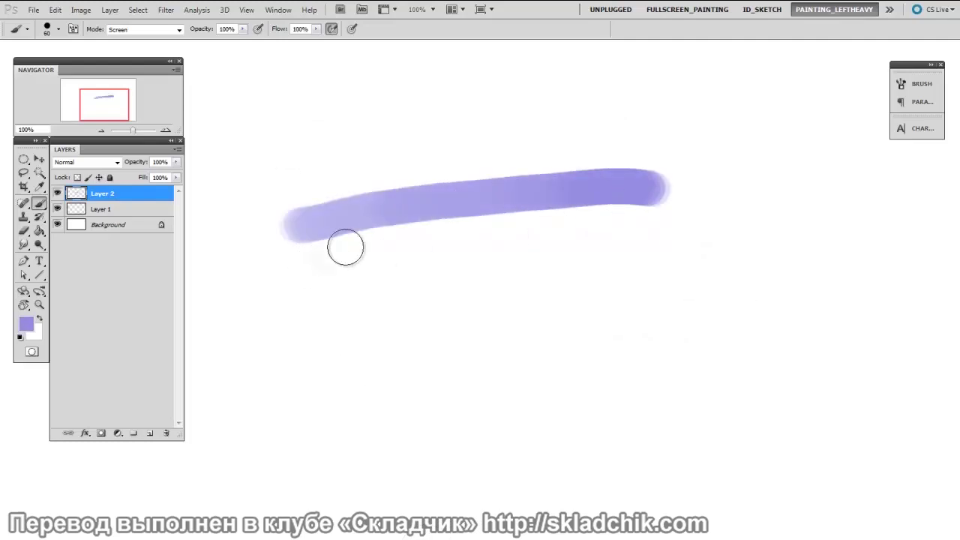
pyautogui.moveTo(328, 257); pyautogui.dragTo(656, 153)
pyautogui.moveTo(420, 216)
pyautogui.mouseDown()
pyautogui.moveTo(649, 140)
pyautogui.moveTo(606, 177)
pyautogui.moveTo(676, 178)
pyautogui.moveTo(748, 151)
pyautogui.mouseUp()
pyautogui.moveTo(400, 275)
pyautogui.mouseDown()
pyautogui.moveTo(711, 157)
pyautogui.moveTo(664, 196)
pyautogui.moveTo(403, 275)
pyautogui.moveTo(584, 191)
pyautogui.moveTo(729, 193)
pyautogui.mouseUp()
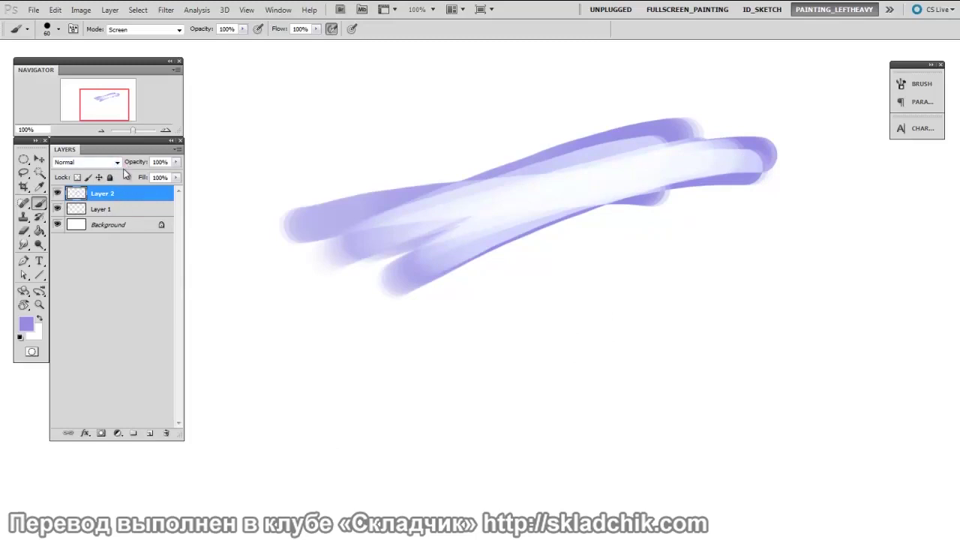
pyautogui.click(27, 323)
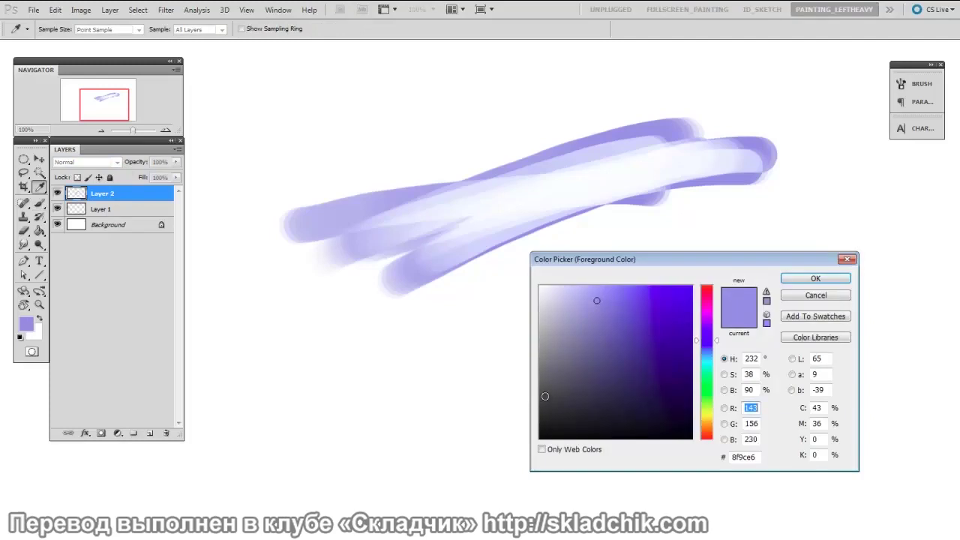
pyautogui.click(824, 276)
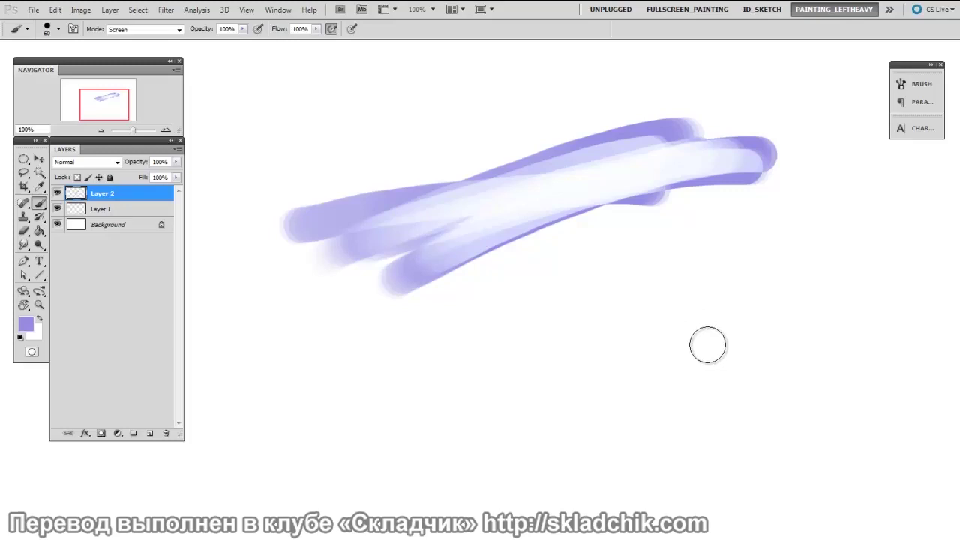
# - Set the brush mode to Normal and paint a solid light purple band below the Screen strokes
pyautogui.click(180, 30)
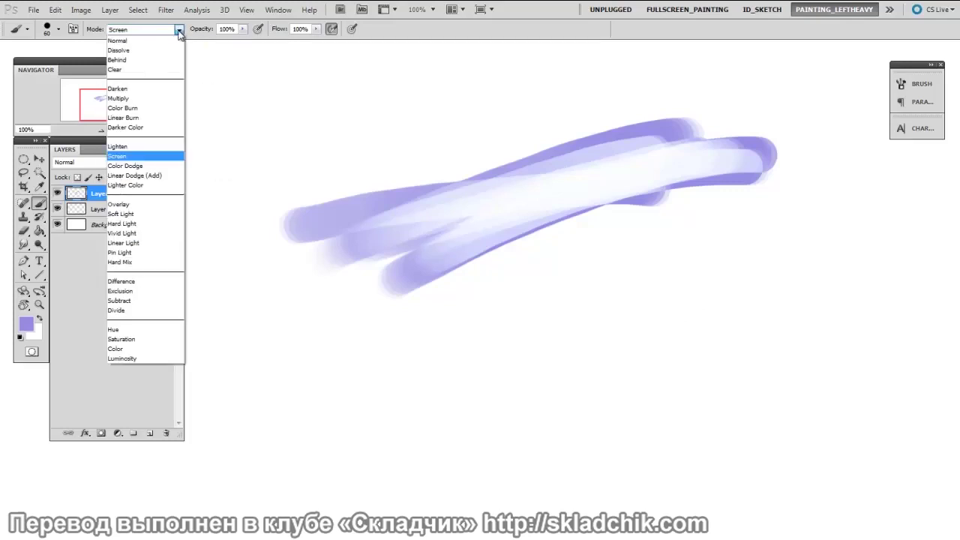
pyautogui.click(179, 41)
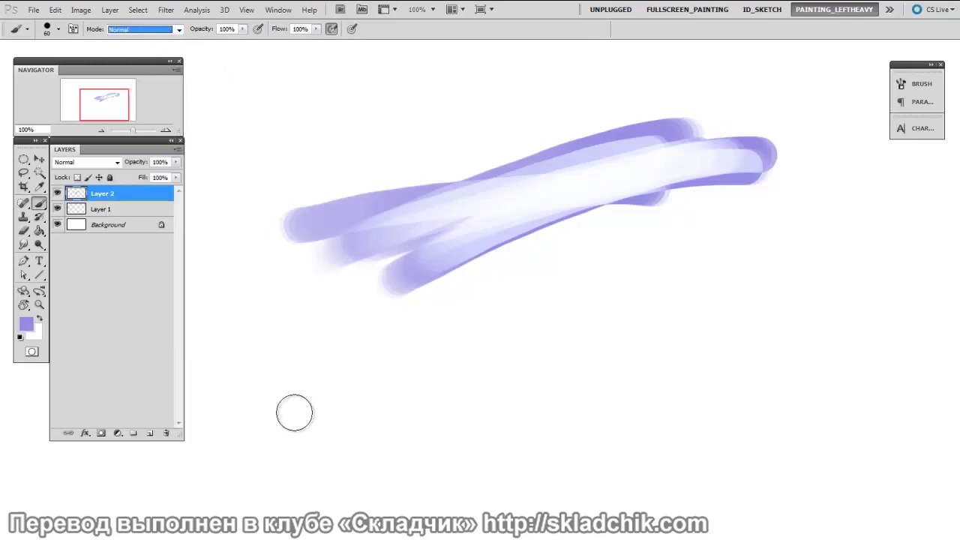
pyautogui.moveTo(330, 341); pyautogui.dragTo(753, 349)
pyautogui.moveTo(336, 363)
pyautogui.mouseDown()
pyautogui.moveTo(735, 367)
pyautogui.moveTo(462, 355)
pyautogui.moveTo(338, 372)
pyautogui.moveTo(368, 385)
pyautogui.moveTo(765, 386)
pyautogui.moveTo(798, 346)
pyautogui.mouseUp()
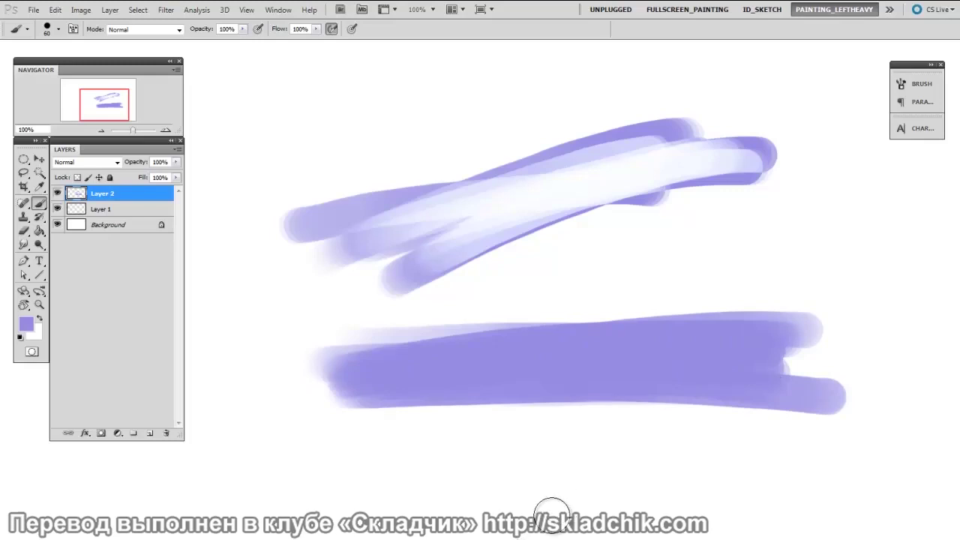
# - Add a new layer set to Color Dodge and paint steep strokes across both groups of purple strokes
pyautogui.hotkey('ctrl', 'shift', 'alt', 'n')
pyautogui.click(94, 164)
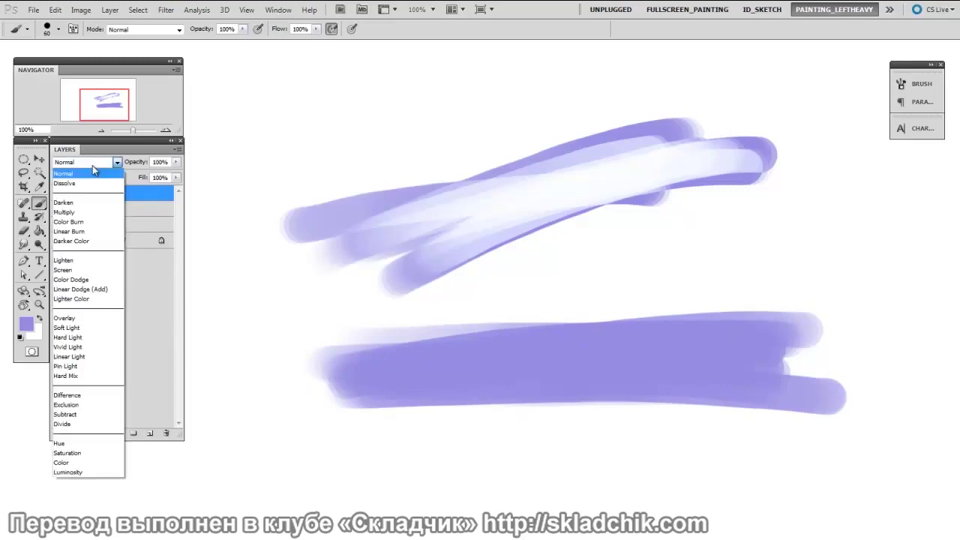
pyautogui.click(89, 279)
pyautogui.moveTo(417, 174); pyautogui.dragTo(394, 404)
pyautogui.moveTo(473, 157); pyautogui.dragTo(435, 409)
pyautogui.moveTo(554, 146)
pyautogui.mouseDown()
pyautogui.moveTo(597, 135)
pyautogui.moveTo(600, 381)
pyautogui.moveTo(510, 385)
pyautogui.mouseUp()
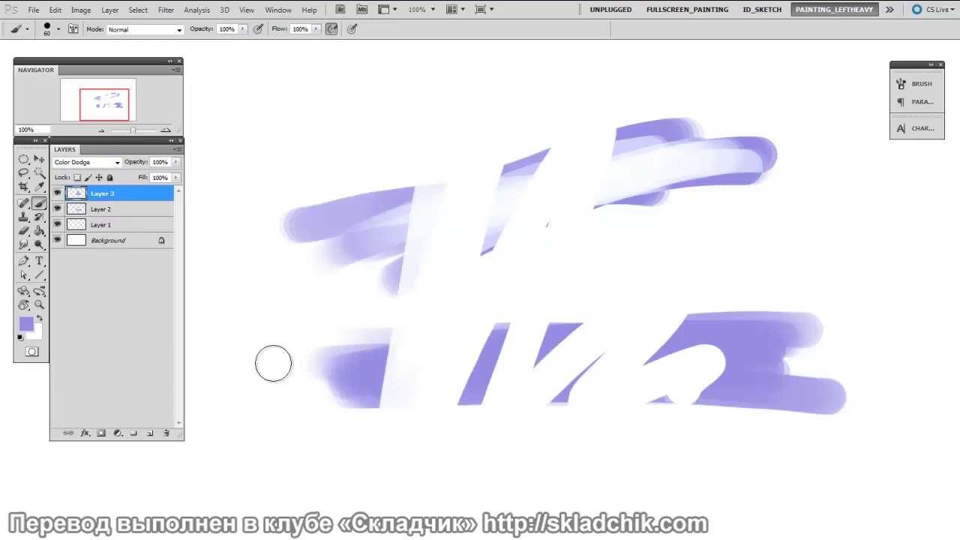
# - Shift the Color Dodge layer's strokes with the Move tool, and delete that layer
pyautogui.click(41, 156)
pyautogui.moveTo(660, 391)
pyautogui.mouseDown()
pyautogui.moveTo(628, 427)
pyautogui.moveTo(630, 334)
pyautogui.moveTo(637, 470)
pyautogui.moveTo(709, 383)
pyautogui.moveTo(647, 388)
pyautogui.moveTo(646, 424)
pyautogui.mouseUp()
pyautogui.moveTo(141, 197); pyautogui.dragTo(166, 433)
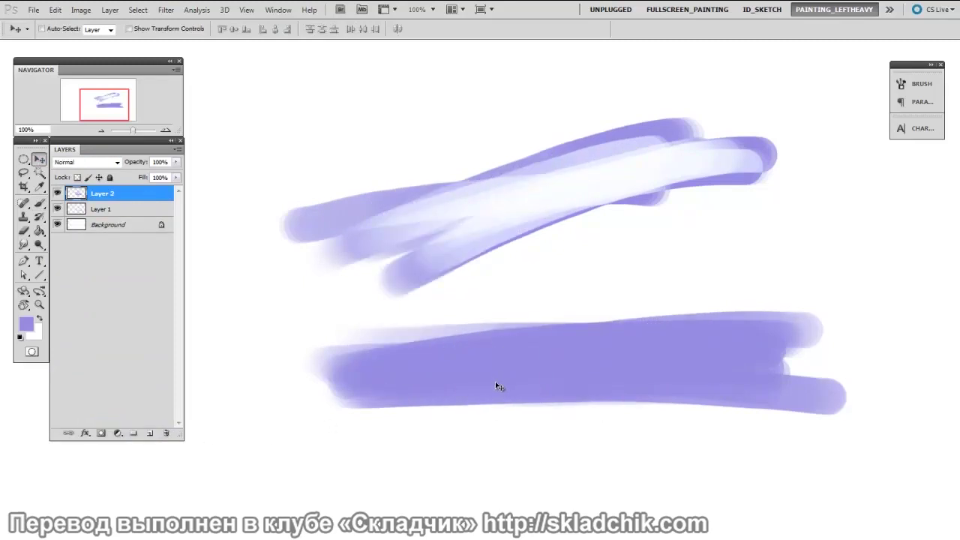
# - Brush a Normal-mode zigzag over the upper purple strokes, and paint over it in Overlay mode, setting the brush size to 70 px
pyautogui.press('b')
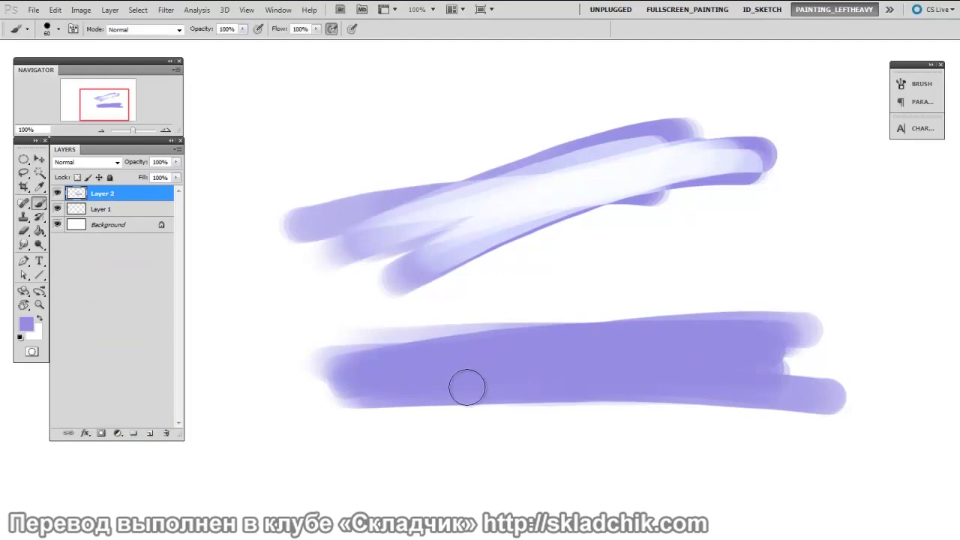
pyautogui.moveTo(360, 113)
pyautogui.mouseDown()
pyautogui.moveTo(470, 104)
pyautogui.moveTo(529, 119)
pyautogui.moveTo(578, 160)
pyautogui.moveTo(590, 204)
pyautogui.moveTo(550, 259)
pyautogui.moveTo(613, 282)
pyautogui.mouseUp()
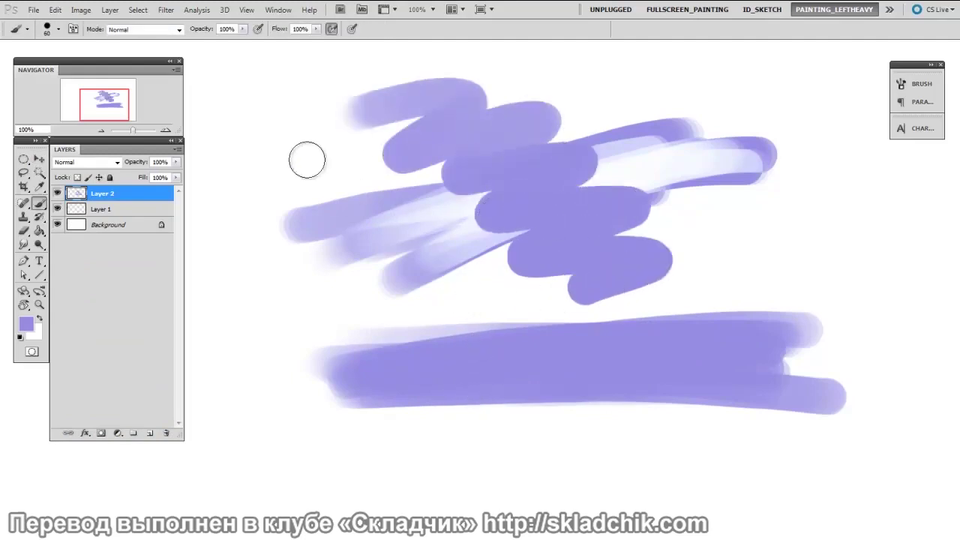
pyautogui.click(179, 30)
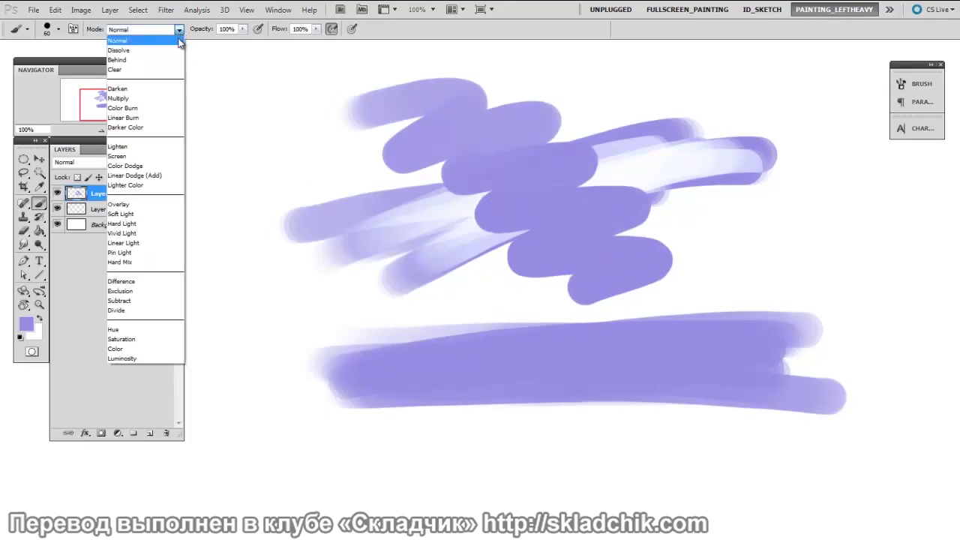
pyautogui.click(156, 204)
pyautogui.moveTo(462, 222)
pyautogui.mouseDown()
pyautogui.moveTo(660, 192)
pyautogui.moveTo(593, 167)
pyautogui.moveTo(388, 261)
pyautogui.moveTo(441, 202)
pyautogui.moveTo(655, 204)
pyautogui.moveTo(463, 330)
pyautogui.mouseUp()
pyautogui.press(']')
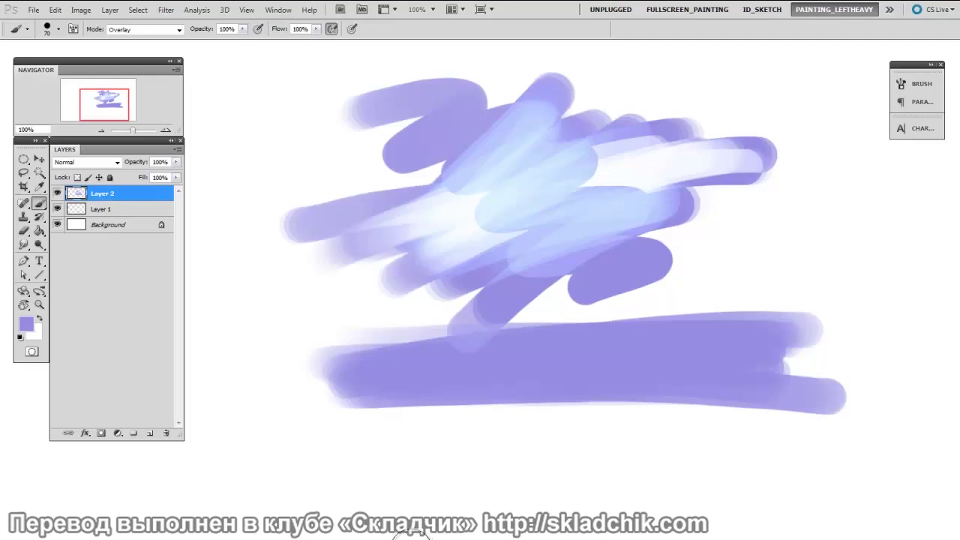
# - Set the brush's blending mode back to Normal for painting on Layer 2
pyautogui.click(178, 30)
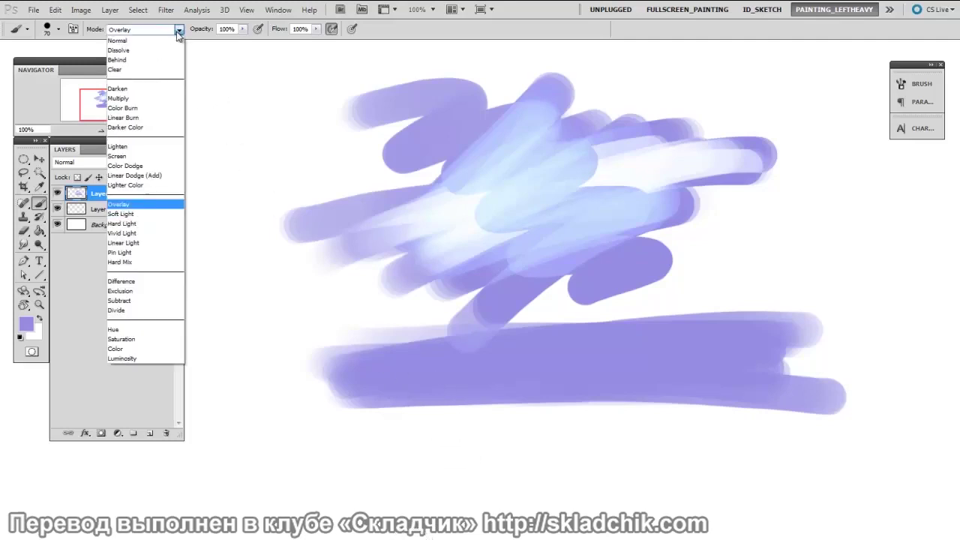
pyautogui.click(172, 41)
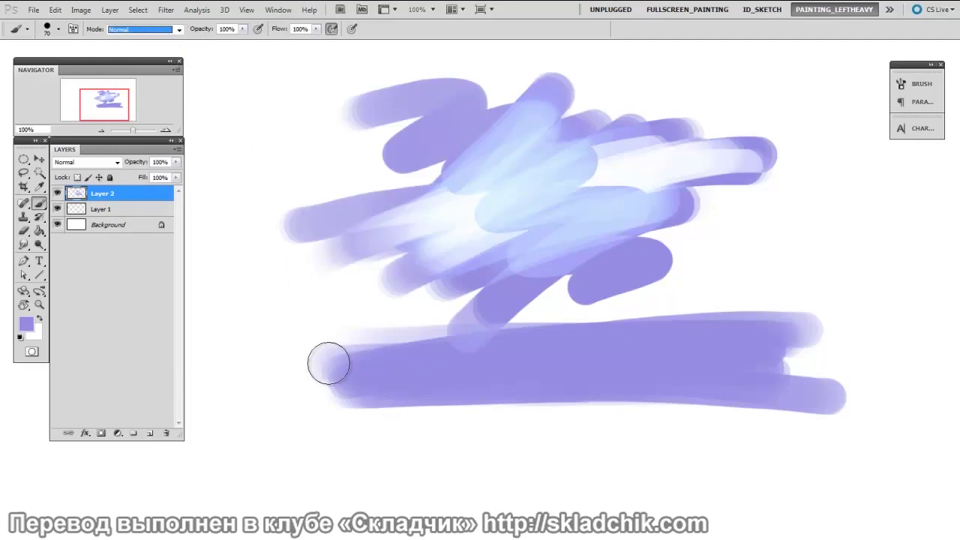
pyautogui.click(585, 413)
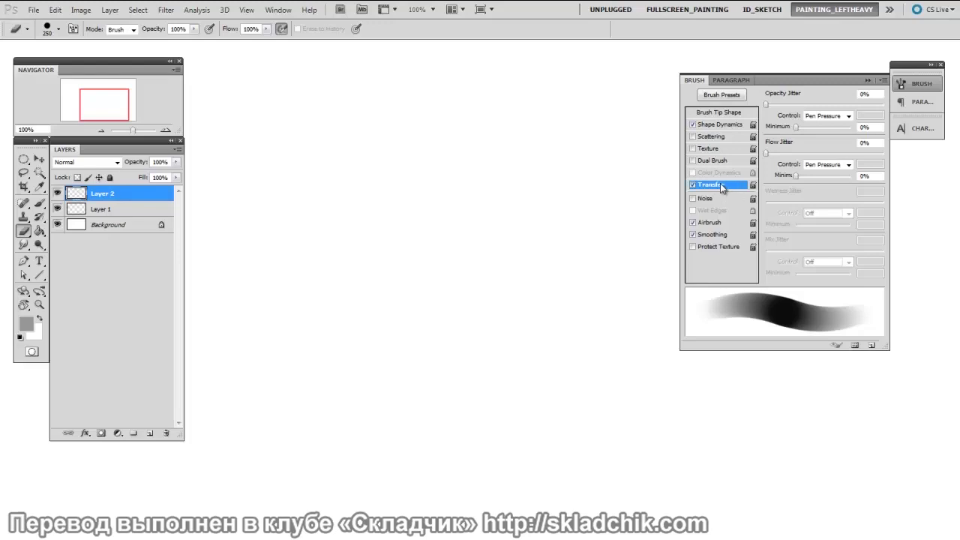
# - Display the Brush Tip Shape settings, and switch from the Eraser to the Brush tool with its mode set to Normal
pyautogui.click(736, 110)
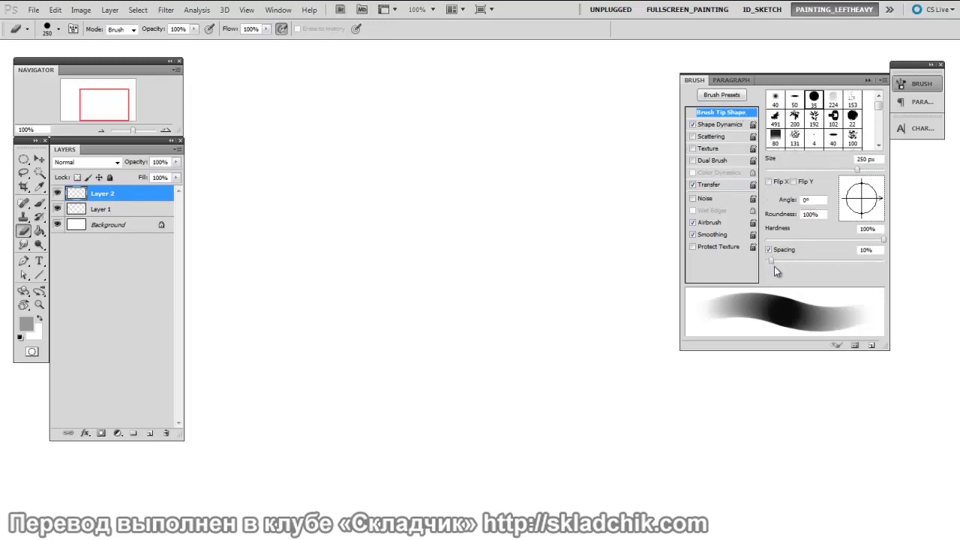
pyautogui.press('b')
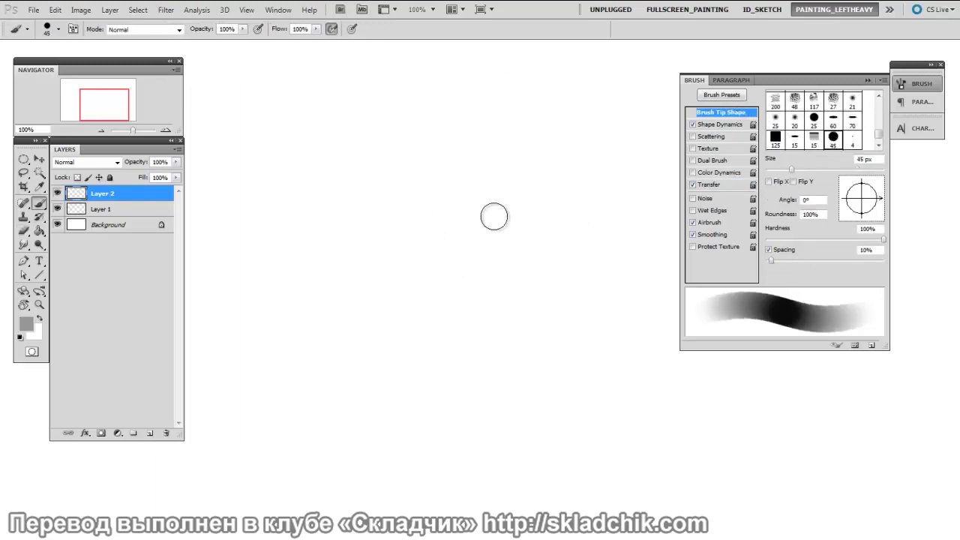
pyautogui.click(315, 30)
pyautogui.click(178, 30)
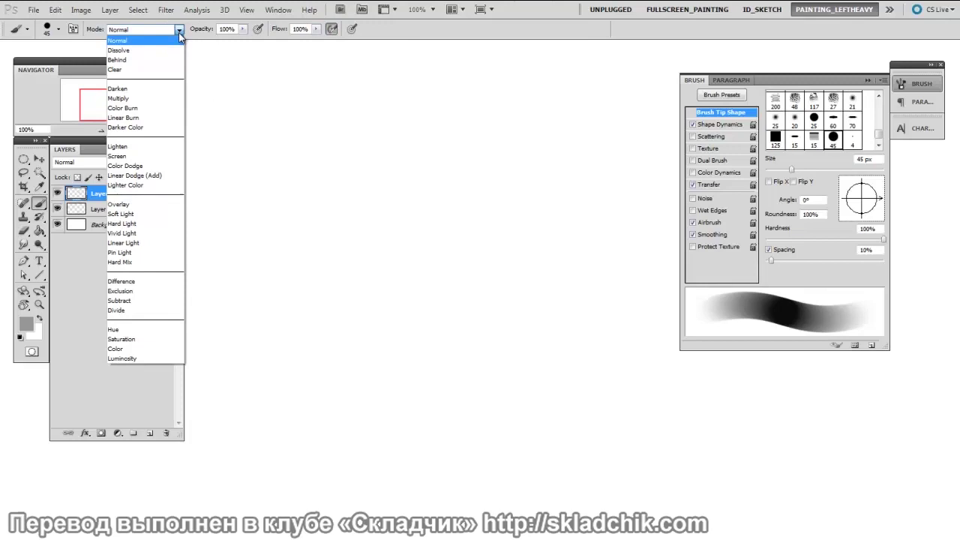
pyautogui.click(176, 45)
# - Paint a single grey dab and three wavy, downward-running grey strokes side by side on the empty Layer 2 with the 45 px brush
pyautogui.click(302, 81)
pyautogui.moveTo(299, 153); pyautogui.dragTo(510, 379)
pyautogui.moveTo(411, 94)
pyautogui.mouseDown()
pyautogui.moveTo(502, 197)
pyautogui.moveTo(586, 353)
pyautogui.mouseUp()
pyautogui.moveTo(566, 111); pyautogui.dragTo(634, 349)
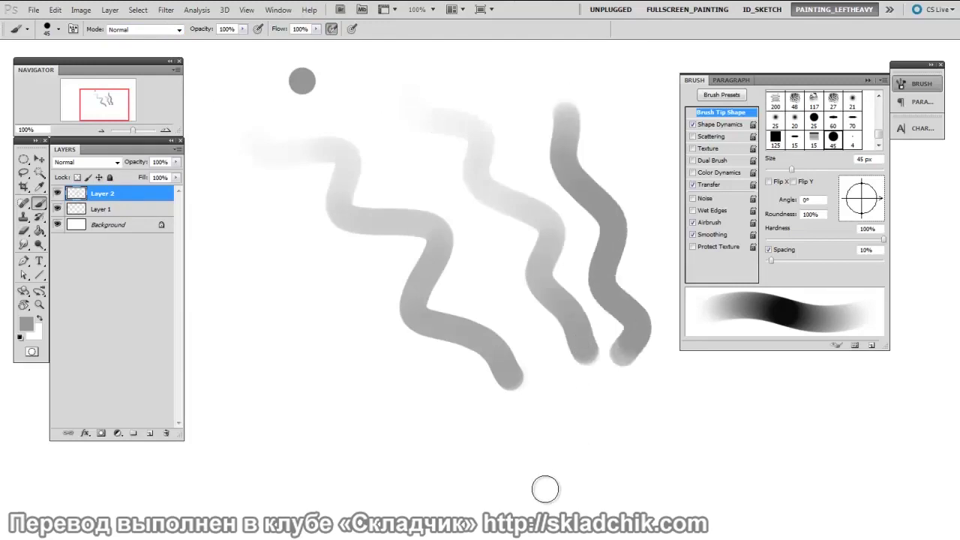